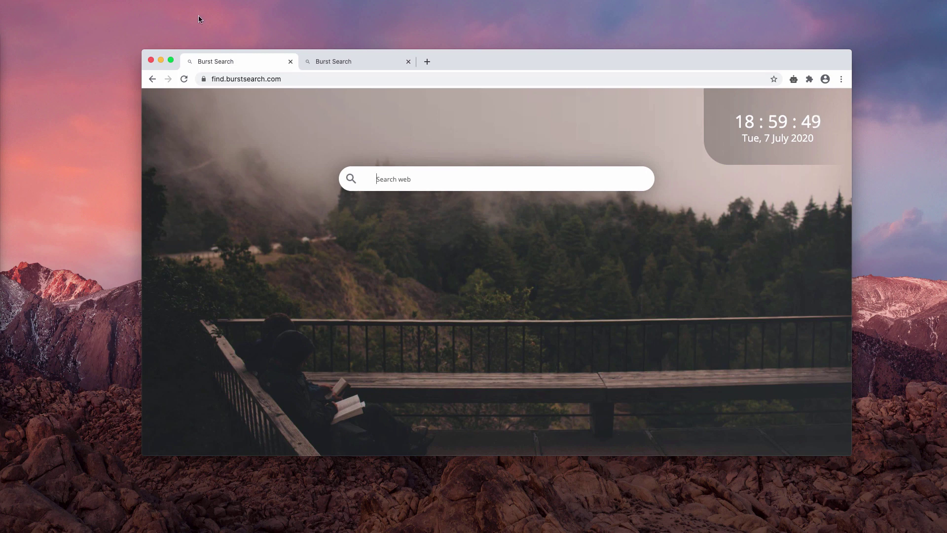
Search for 'virus' from the Burst Search box, opening Yahoo results
{"action": "left_click_drag", "start_coordinate": [461, 62], "coordinate": [460, 66]}
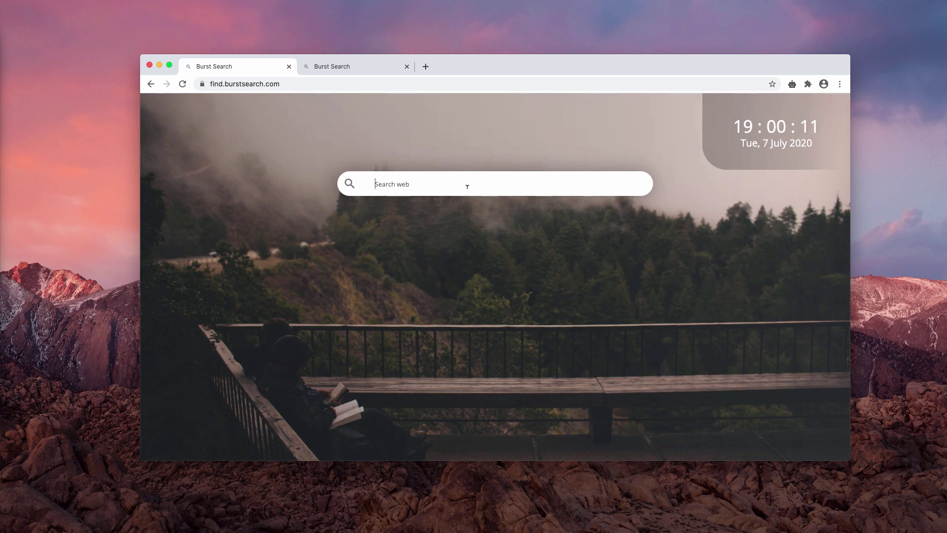
{"action": "type", "text": "virus"}
{"action": "key", "text": "Return"}
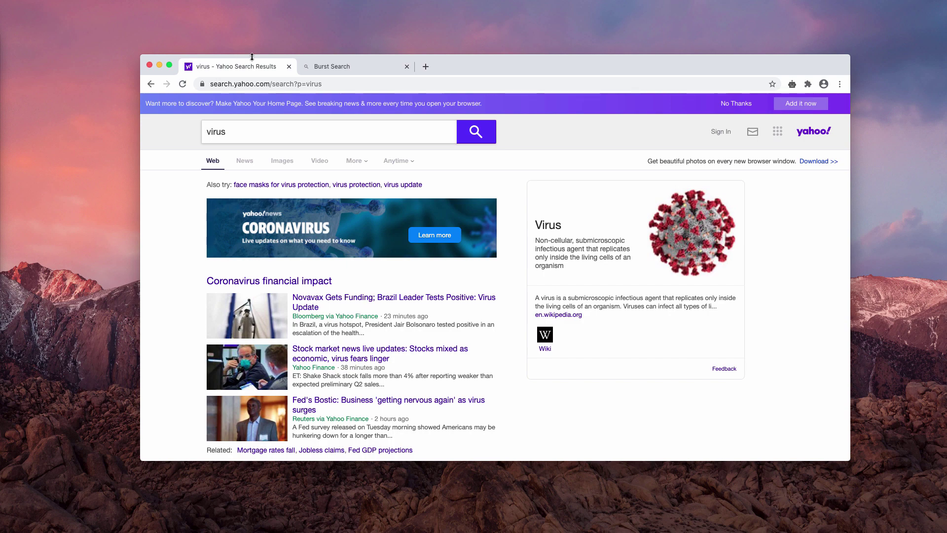
Compare the Yahoo 'virus' results tab with the Burst Search tab and reposition the window
{"action": "left_click", "coordinate": [330, 65]}
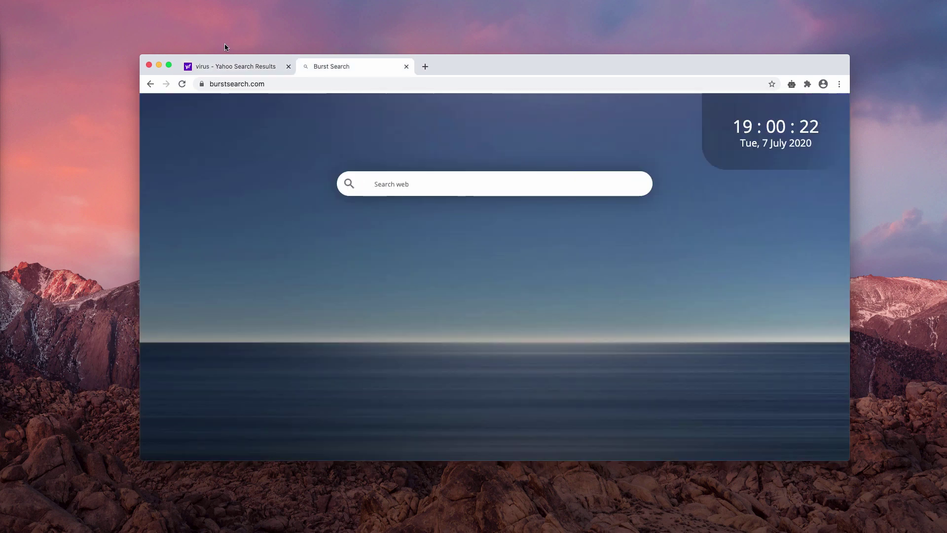
{"action": "left_click", "coordinate": [227, 66]}
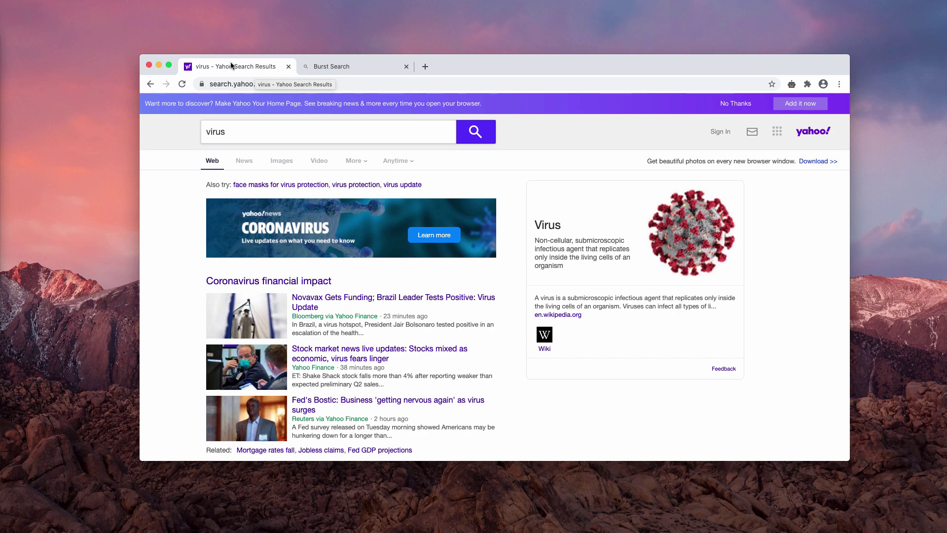
{"action": "left_click", "coordinate": [344, 66]}
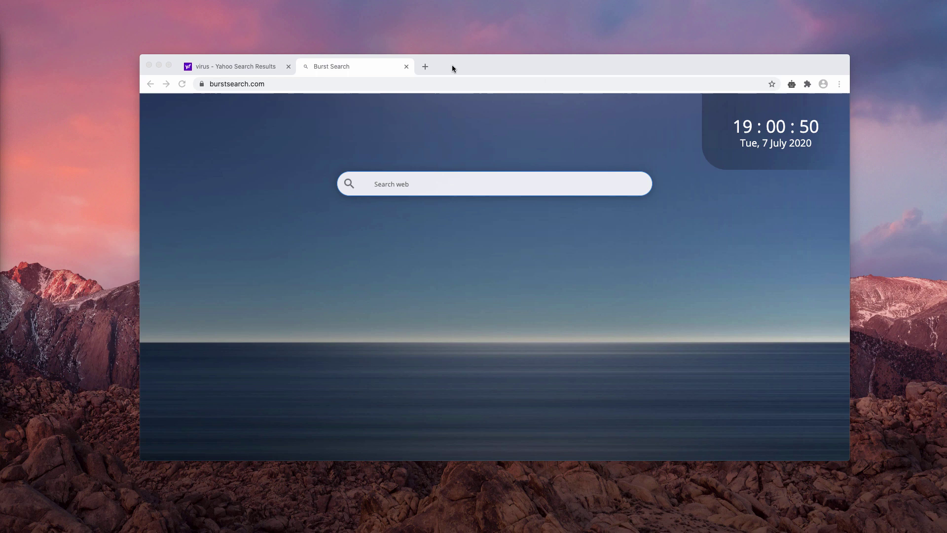
{"action": "left_click_drag", "start_coordinate": [452, 68], "coordinate": [452, 85]}
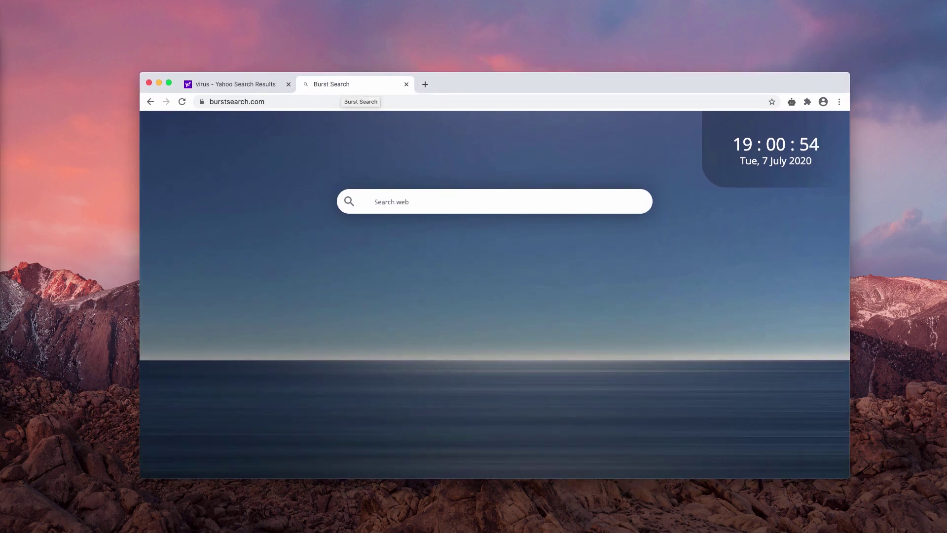
{"action": "left_click_drag", "start_coordinate": [600, 85], "coordinate": [597, 90]}
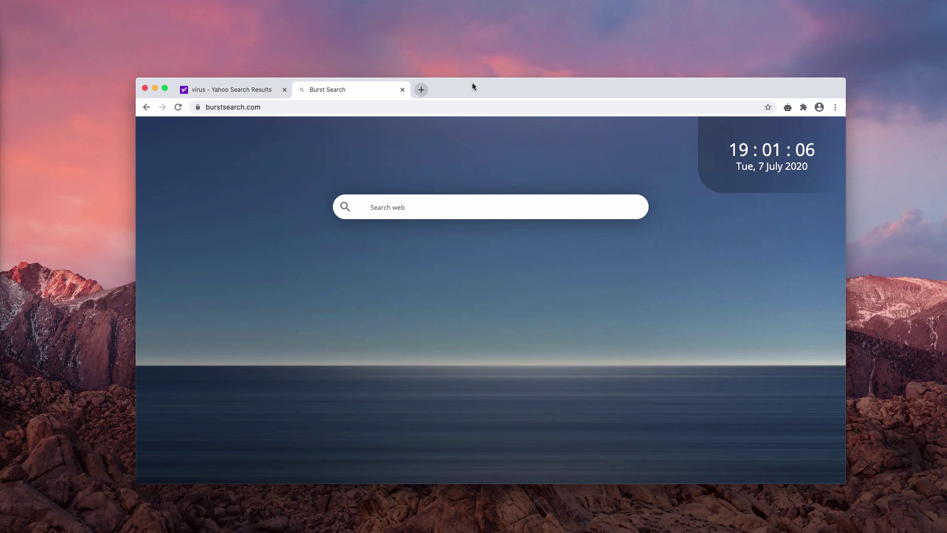
{"action": "left_click_drag", "start_coordinate": [487, 89], "coordinate": [484, 81]}
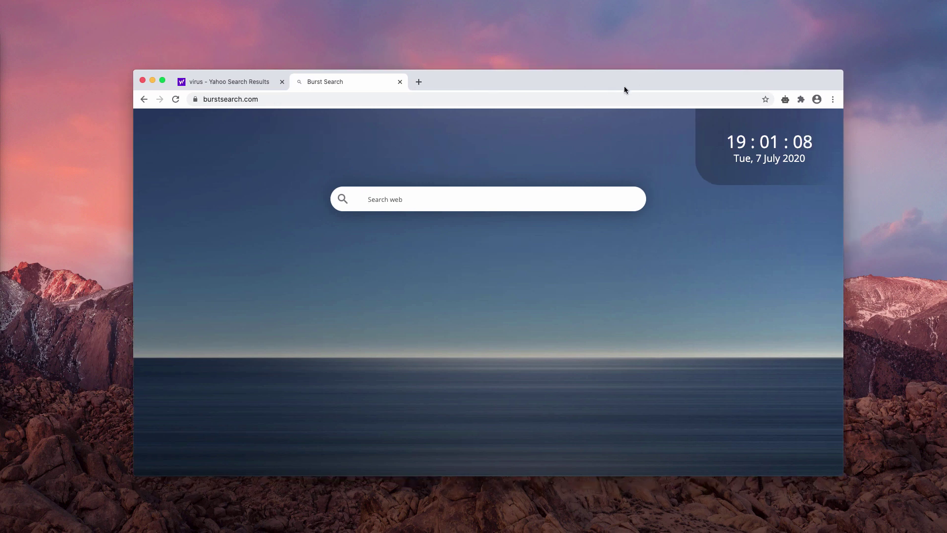
Disable and remove StreamAllSearch from Chrome's Extensions page, then return to that page
{"action": "left_click", "coordinate": [834, 101]}
{"action": "mouse_move", "coordinate": [689, 264]}
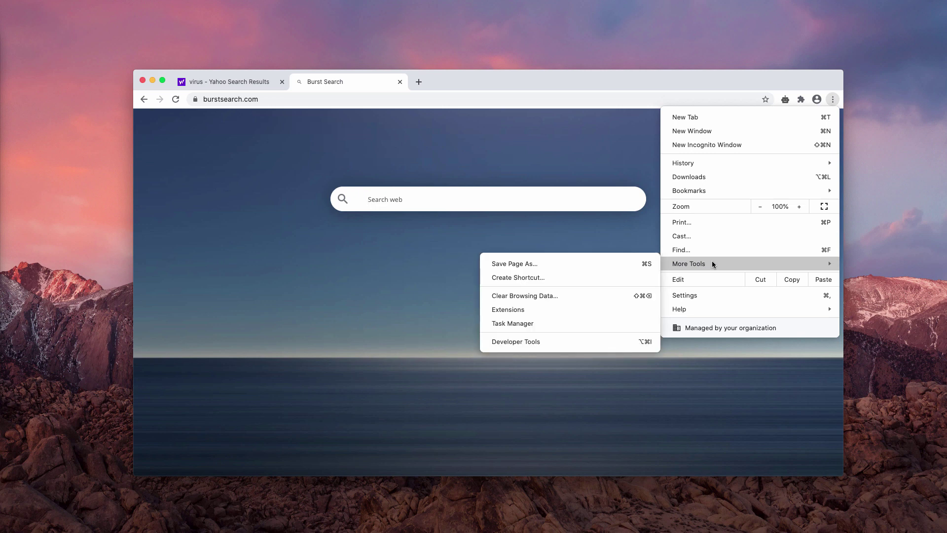
{"action": "left_click", "coordinate": [550, 311]}
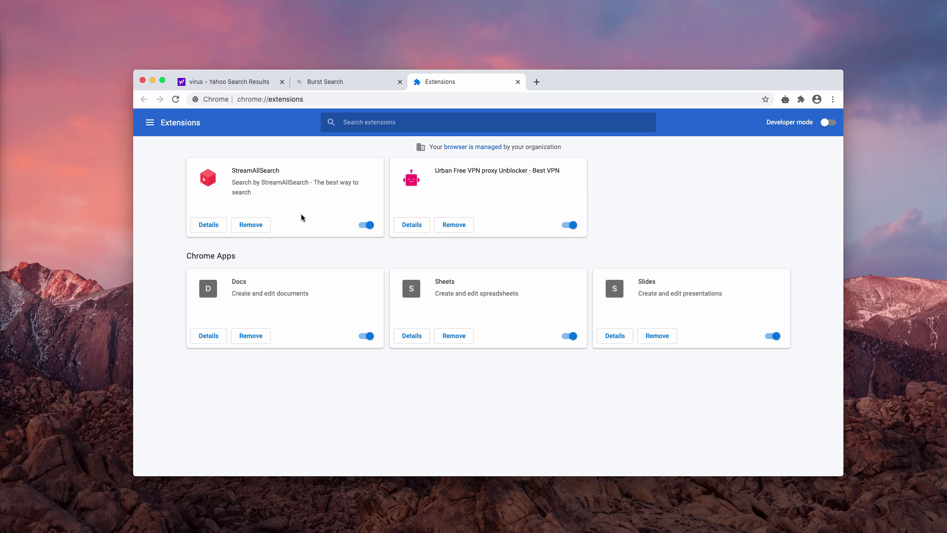
{"action": "left_click", "coordinate": [359, 226]}
{"action": "left_click", "coordinate": [253, 226]}
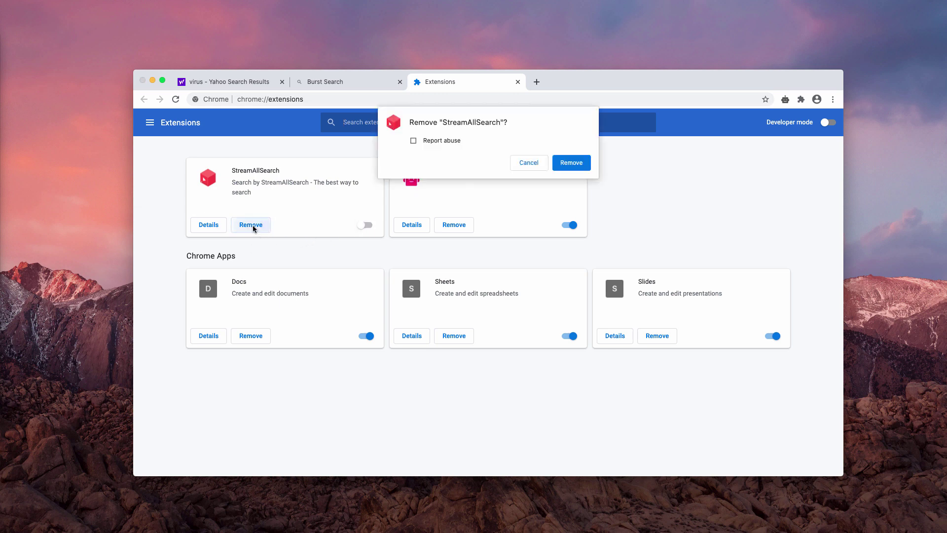
{"action": "left_click", "coordinate": [574, 165]}
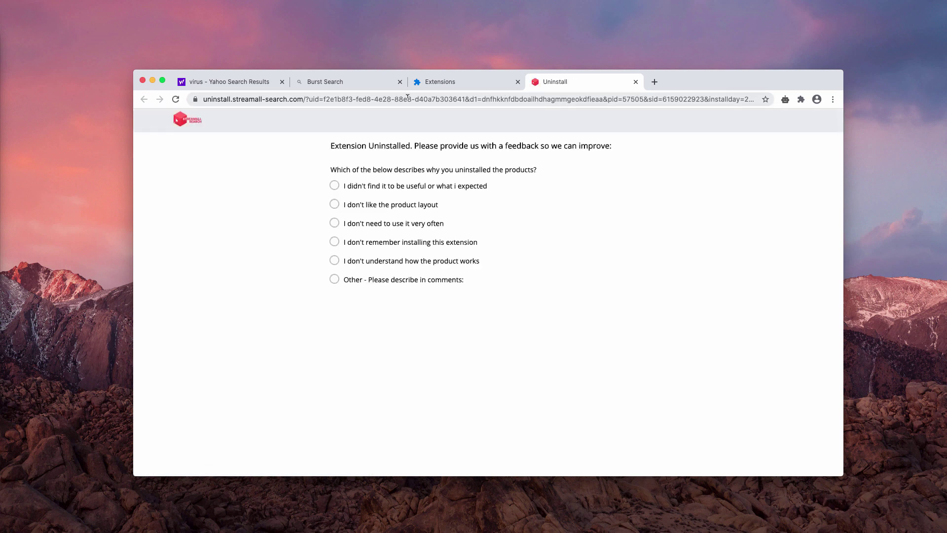
{"action": "left_click", "coordinate": [459, 82]}
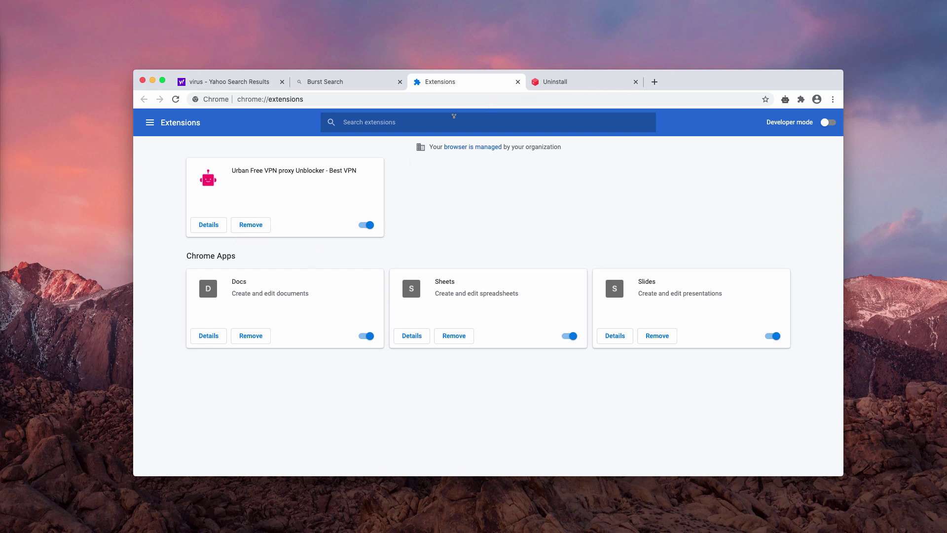
Load combocleaner.com from the address-bar autocomplete suggestion, then switch to Combo Cleaner
{"action": "left_click", "coordinate": [512, 99]}
{"action": "type", "text": "c"}
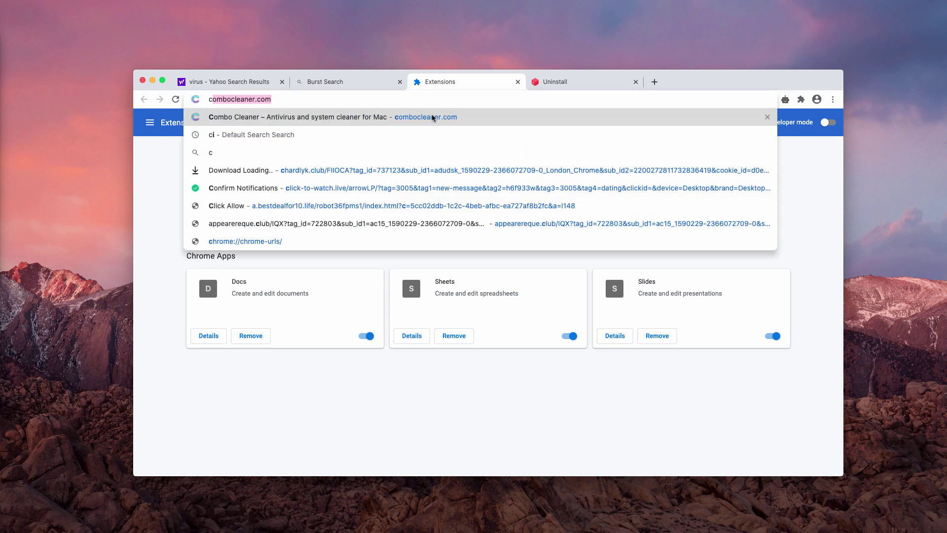
{"action": "left_click", "coordinate": [432, 117]}
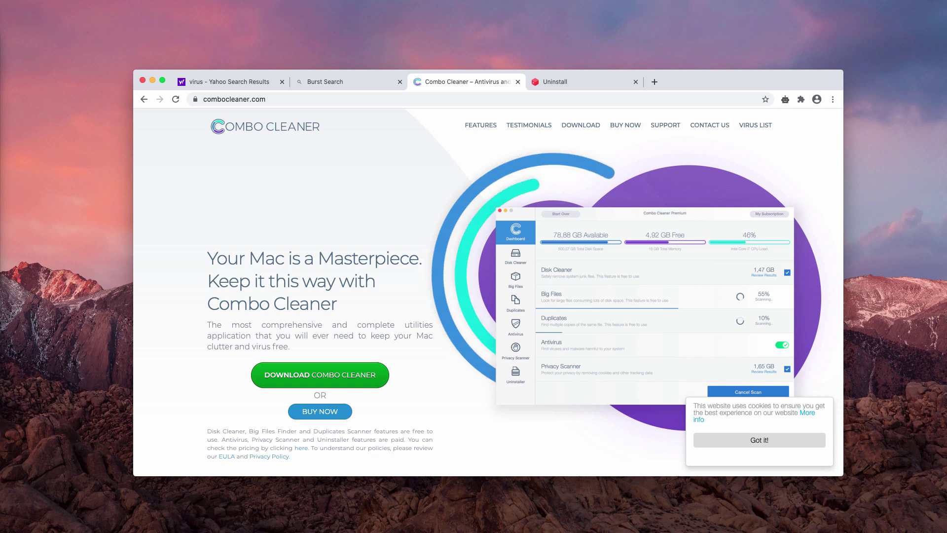
{"action": "left_click", "coordinate": [294, 98]}
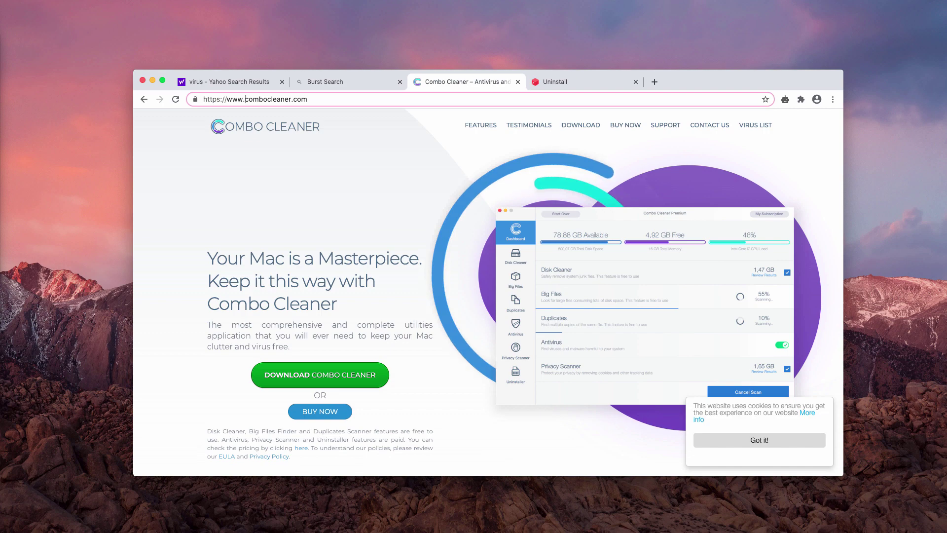
{"action": "key", "text": "super+Tab"}
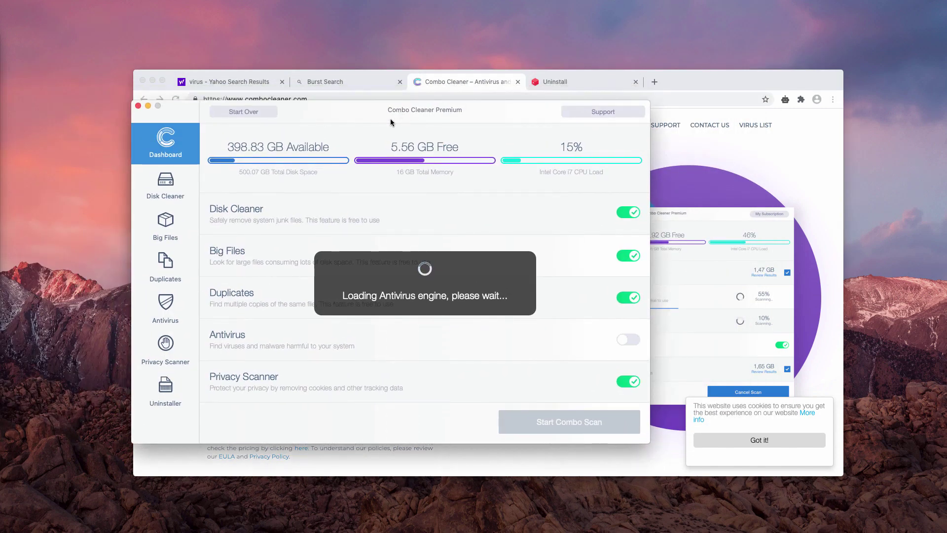
Run a full Combo Scan of the Mac from the Dashboard
{"action": "left_click", "coordinate": [590, 428]}
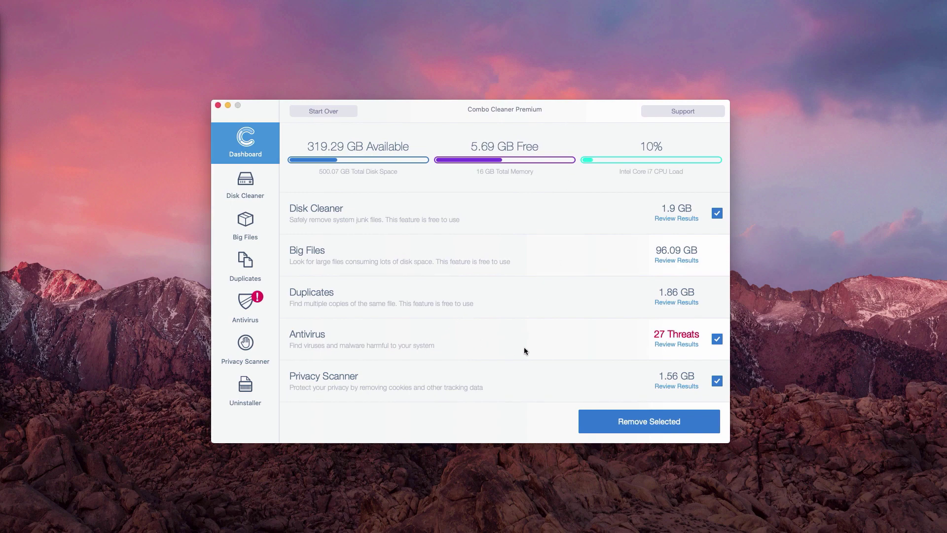
Open the Antivirus results and scroll through the 27 detected threats and back to the top
{"action": "left_click", "coordinate": [676, 343]}
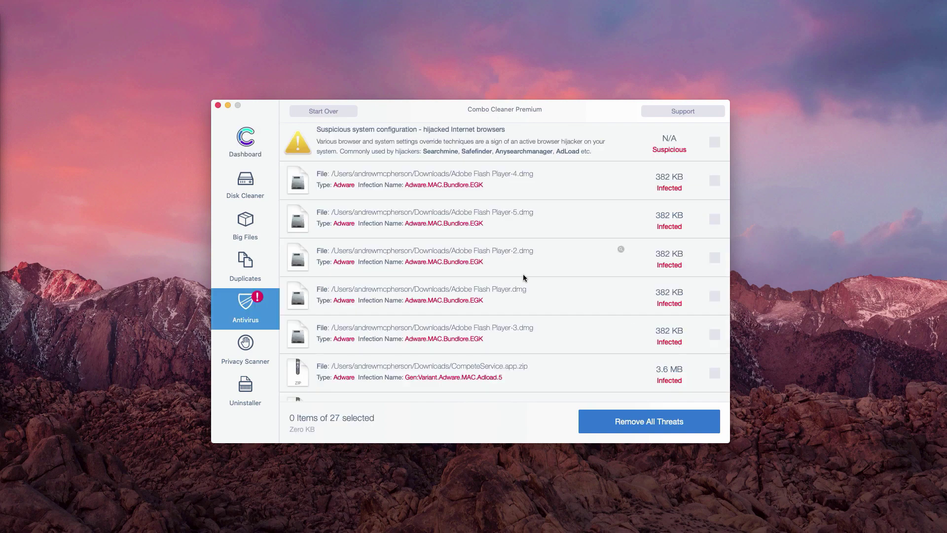
{"action": "scroll", "coordinate": [494, 246], "scroll_direction": "down", "scroll_amount": 5}
{"action": "scroll", "coordinate": [413, 234], "scroll_direction": "down", "scroll_amount": 5}
{"action": "scroll", "coordinate": [413, 235], "scroll_direction": "down", "scroll_amount": 3}
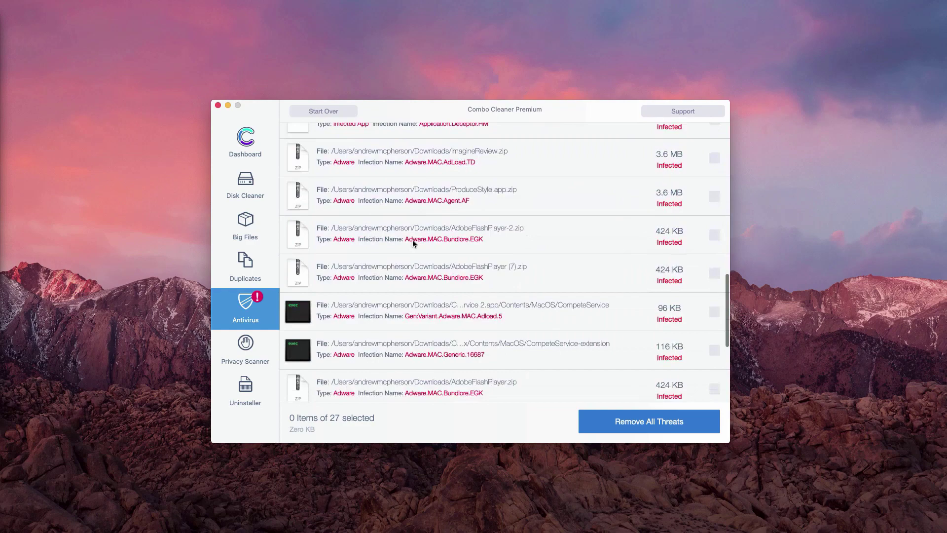
{"action": "scroll", "coordinate": [413, 236], "scroll_direction": "down", "scroll_amount": 3}
{"action": "scroll", "coordinate": [413, 239], "scroll_direction": "down", "scroll_amount": 3}
{"action": "scroll", "coordinate": [414, 242], "scroll_direction": "down", "scroll_amount": 3}
{"action": "scroll", "coordinate": [424, 256], "scroll_direction": "up", "scroll_amount": 5}
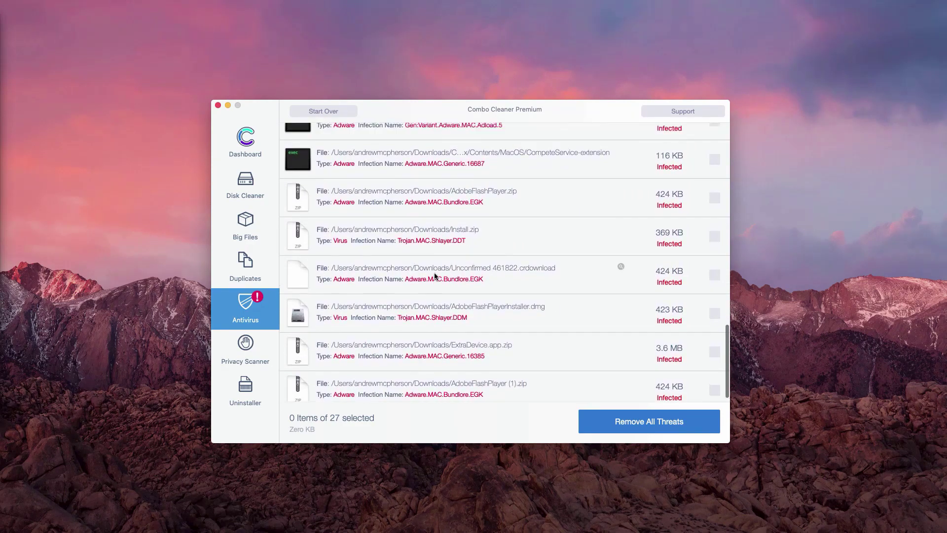
{"action": "scroll", "coordinate": [434, 273], "scroll_direction": "up", "scroll_amount": 5}
{"action": "scroll", "coordinate": [434, 272], "scroll_direction": "up", "scroll_amount": 5}
{"action": "scroll", "coordinate": [458, 208], "scroll_direction": "up", "scroll_amount": 5}
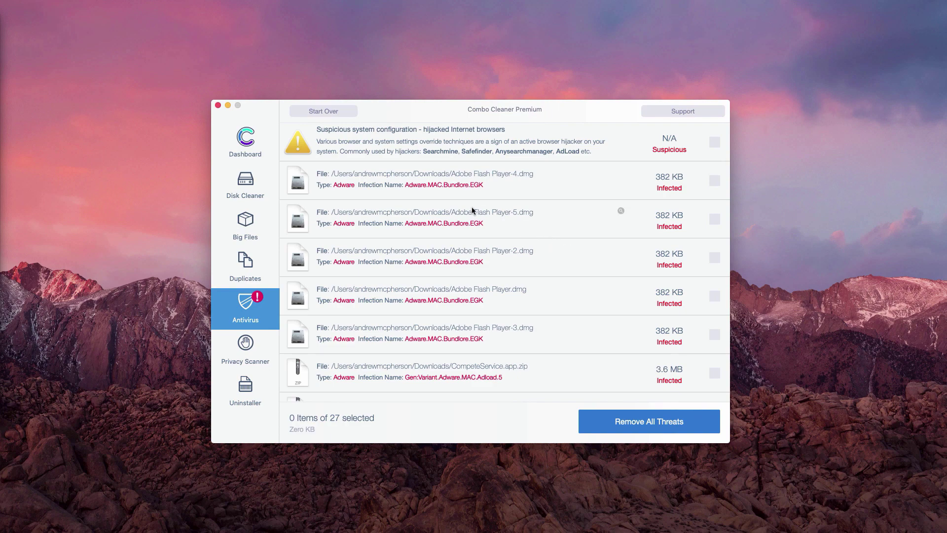
Trash Adobe Flash Player-4.dmg from Downloads in Finder and close the window
{"action": "mouse_move", "coordinate": [568, 176]}
{"action": "left_click", "coordinate": [621, 173]}
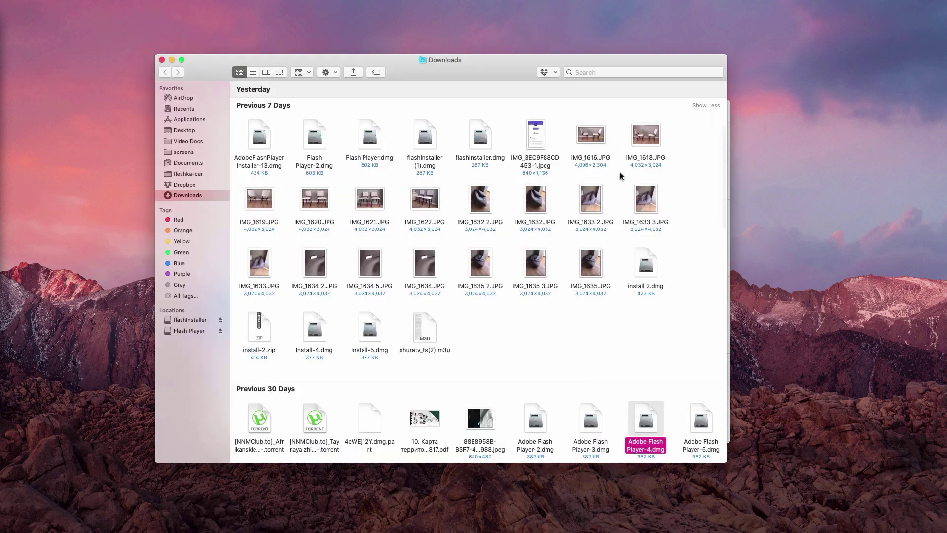
{"action": "right_click", "coordinate": [647, 420]}
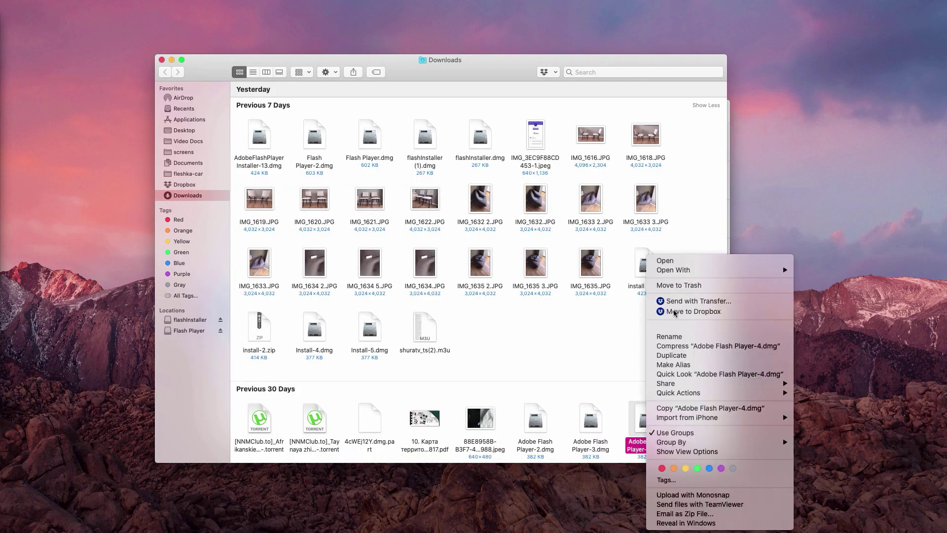
{"action": "left_click", "coordinate": [681, 287]}
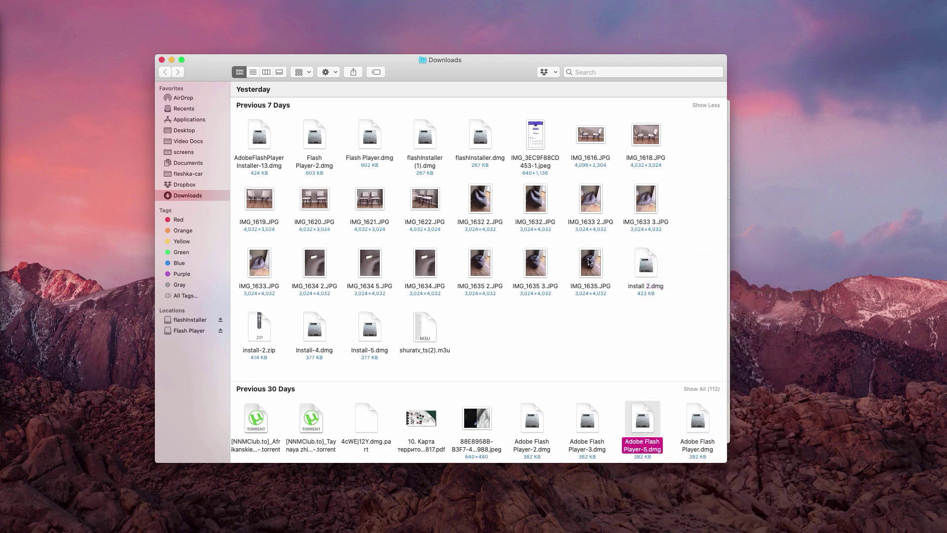
{"action": "left_click", "coordinate": [163, 60]}
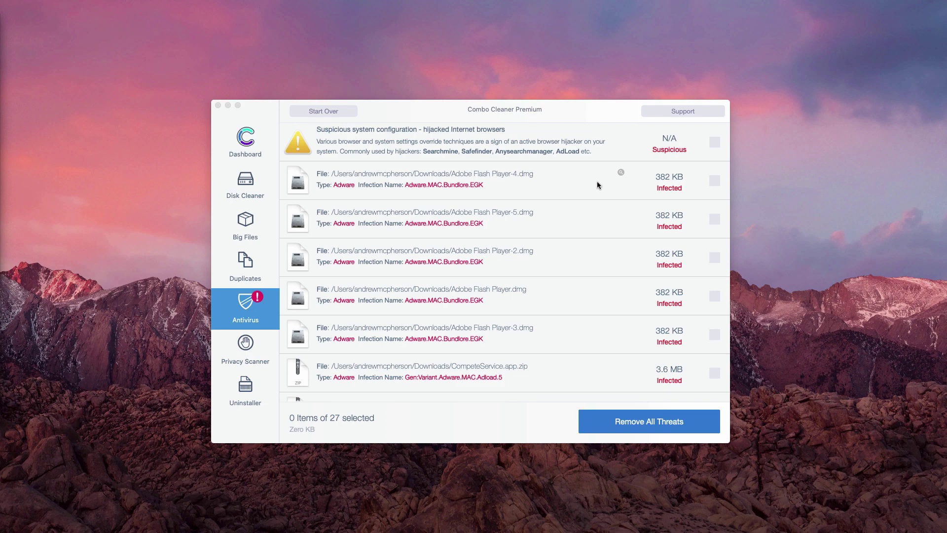
Toggle the Adobe Flash Player-5.dmg threat checkbox on and off, leaving no threats marked
{"action": "scroll", "coordinate": [597, 182], "scroll_direction": "down", "scroll_amount": 3}
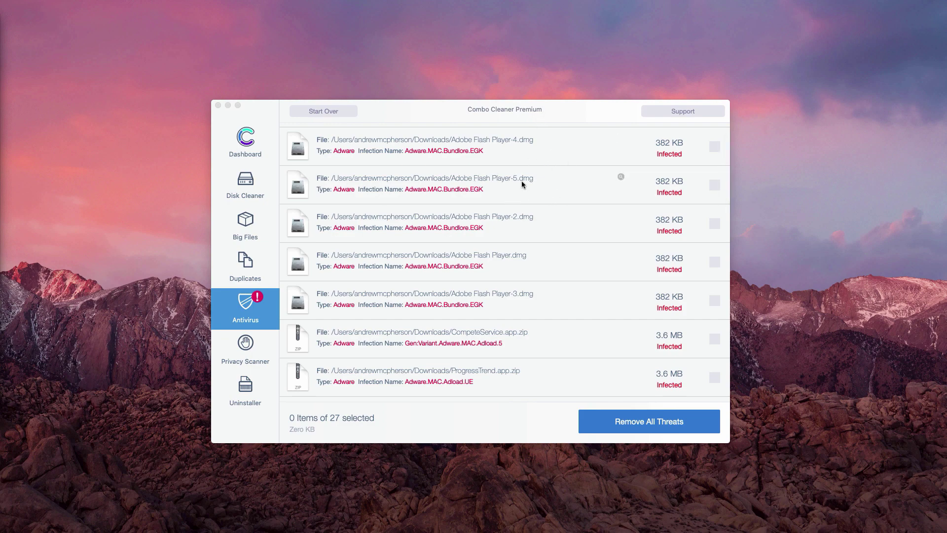
{"action": "left_click", "coordinate": [538, 179]}
{"action": "left_click", "coordinate": [582, 179]}
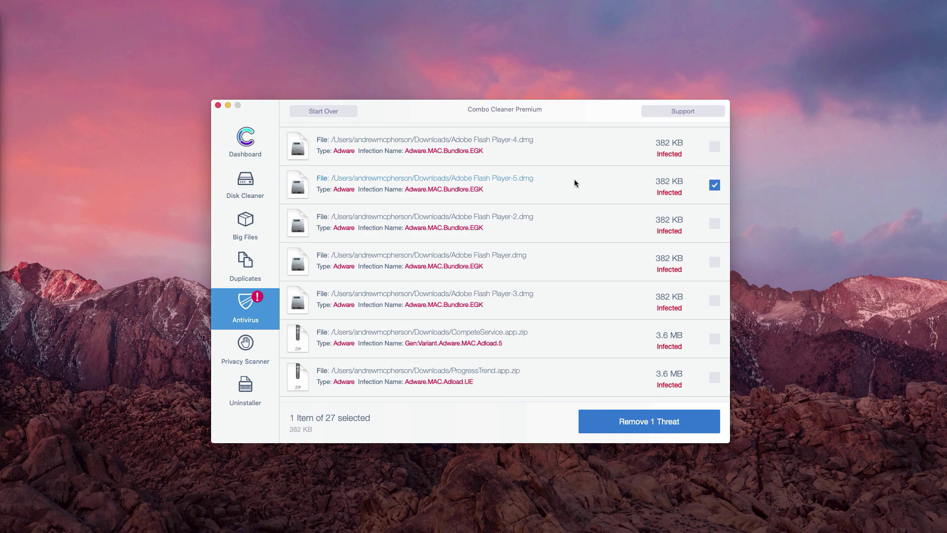
{"action": "left_click", "coordinate": [721, 183]}
{"action": "left_click", "coordinate": [575, 176]}
{"action": "left_click", "coordinate": [619, 177]}
{"action": "left_click", "coordinate": [592, 187]}
{"action": "left_click", "coordinate": [552, 185]}
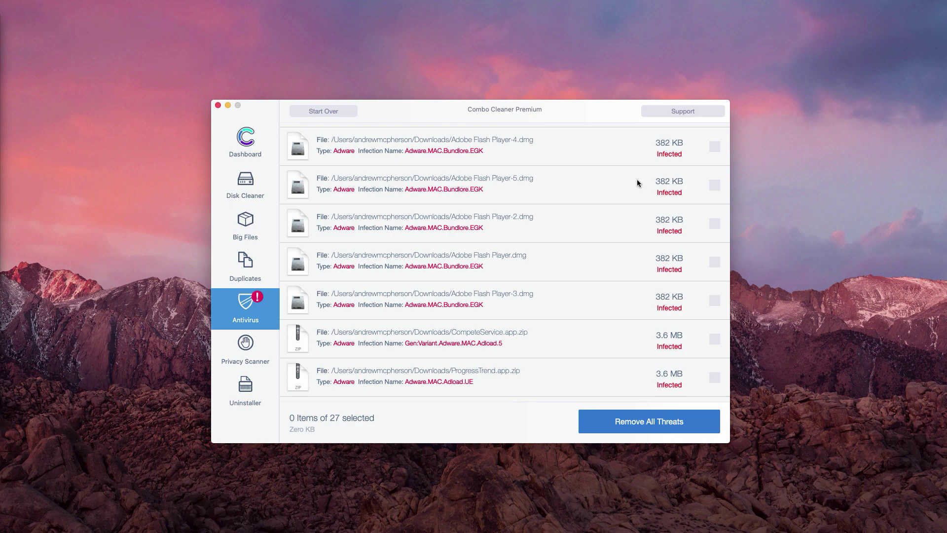
{"action": "left_click", "coordinate": [622, 181]}
{"action": "left_click", "coordinate": [627, 184]}
{"action": "left_click", "coordinate": [614, 226]}
Reveal Adobe Flash Player-5.dmg in Finder and move it to the Trash
{"action": "left_click", "coordinate": [621, 176]}
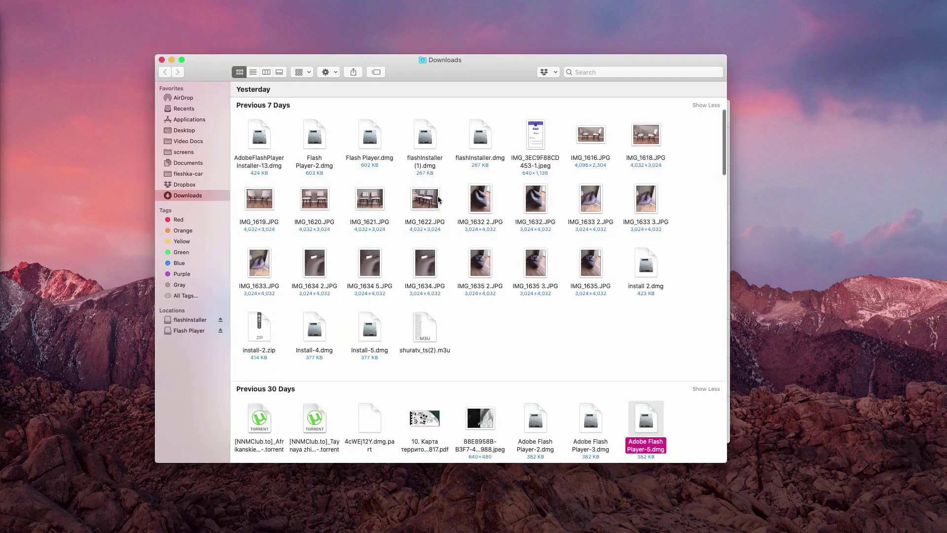
{"action": "right_click", "coordinate": [637, 437]}
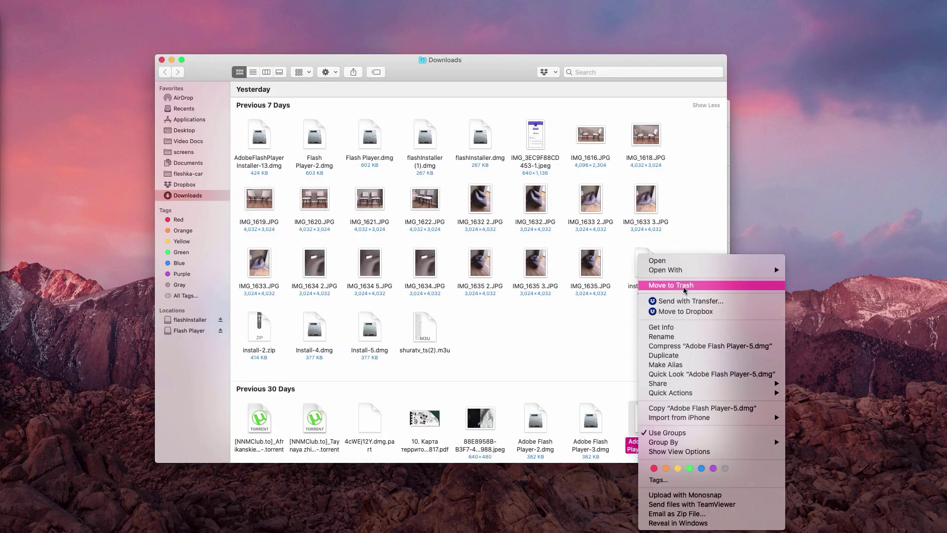
{"action": "left_click", "coordinate": [648, 279]}
{"action": "left_click", "coordinate": [160, 60]}
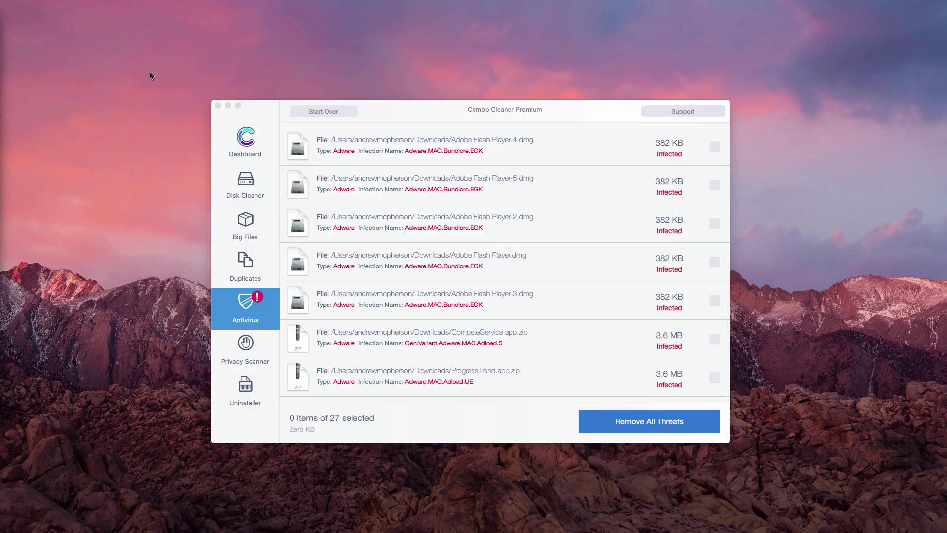
{"action": "left_click", "coordinate": [545, 117]}
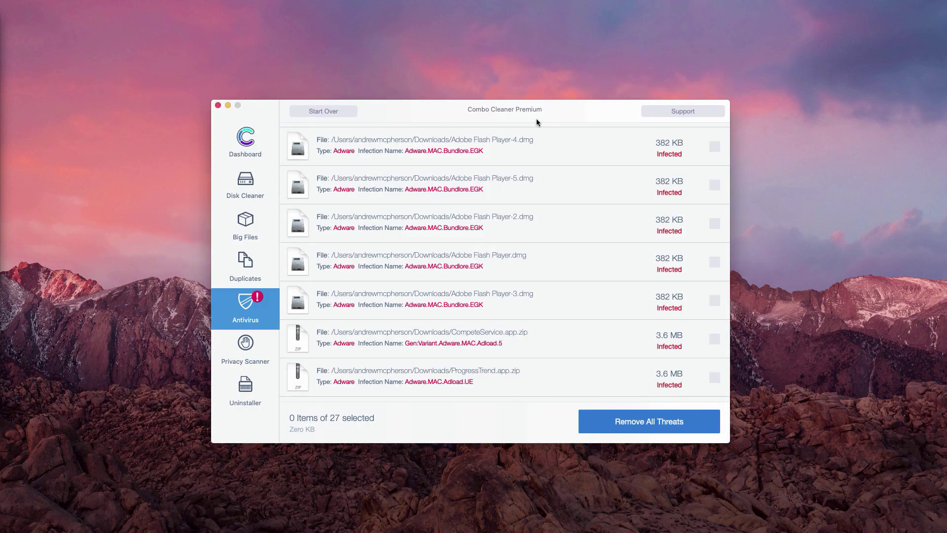
{"action": "mouse_move", "coordinate": [472, 261]}
{"action": "scroll", "coordinate": [472, 245], "scroll_direction": "up", "scroll_amount": 2}
{"action": "scroll", "coordinate": [476, 194], "scroll_direction": "down", "scroll_amount": 5}
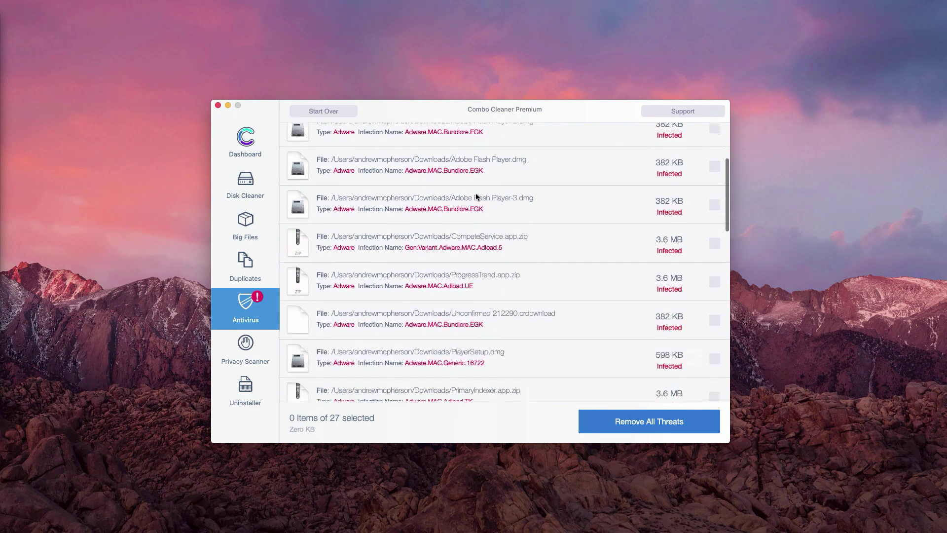
{"action": "scroll", "coordinate": [476, 193], "scroll_direction": "down", "scroll_amount": 5}
{"action": "scroll", "coordinate": [466, 250], "scroll_direction": "down", "scroll_amount": 5}
{"action": "scroll", "coordinate": [468, 271], "scroll_direction": "down", "scroll_amount": 5}
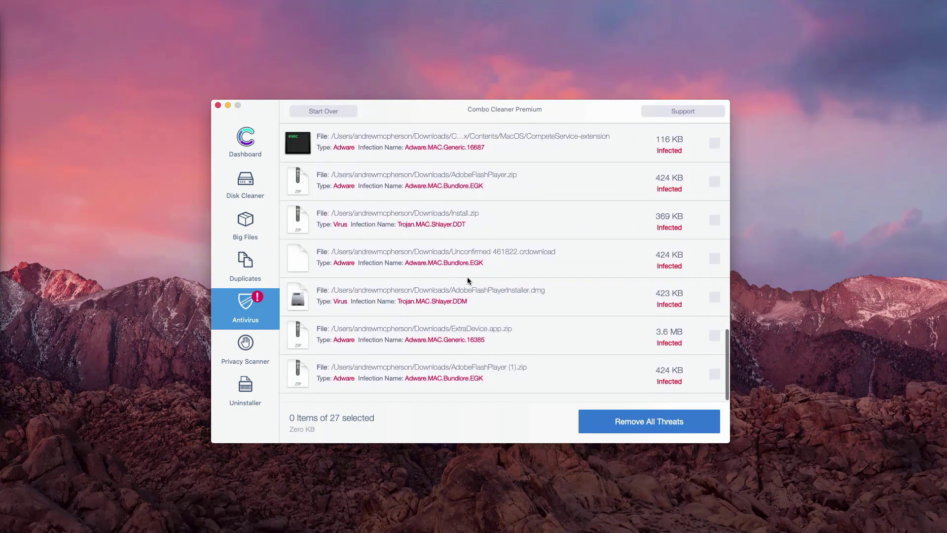
{"action": "scroll", "coordinate": [468, 276], "scroll_direction": "up", "scroll_amount": 5}
{"action": "scroll", "coordinate": [468, 276], "scroll_direction": "up", "scroll_amount": 5}
{"action": "scroll", "coordinate": [491, 194], "scroll_direction": "up", "scroll_amount": 5}
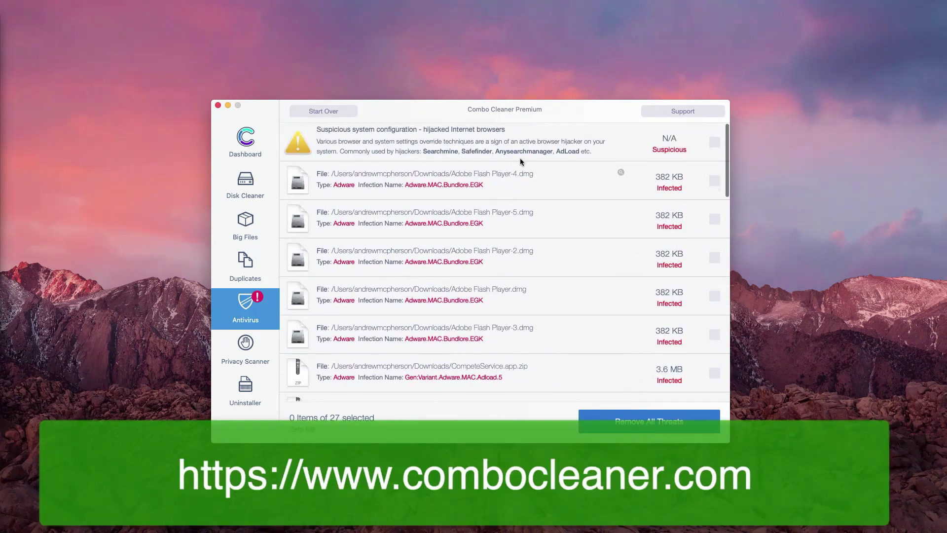